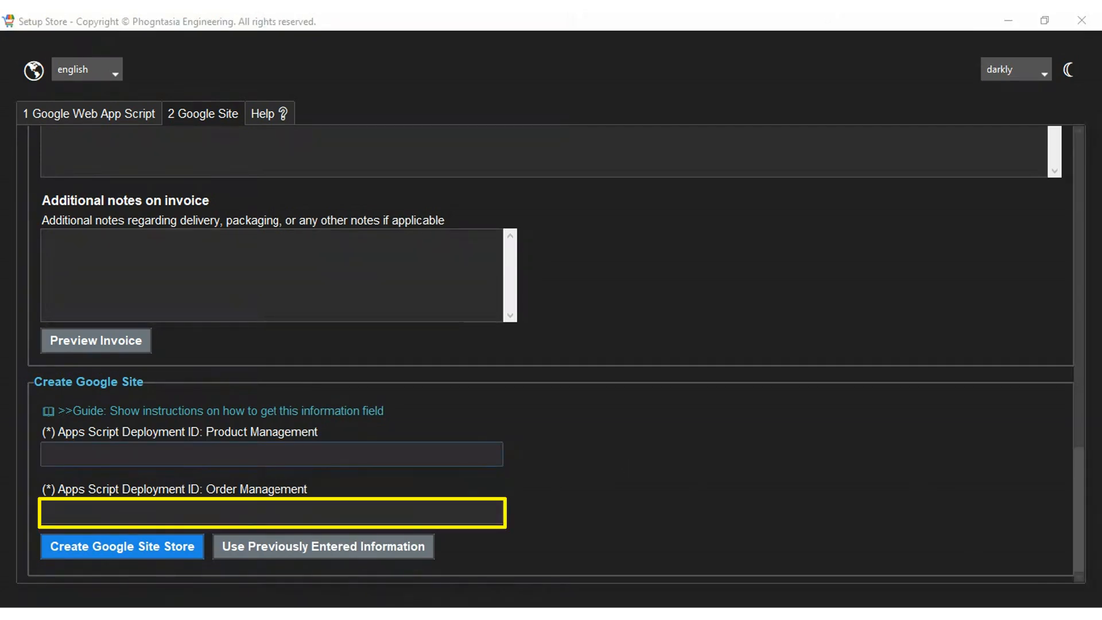
# - Open the Apps Script project of the mystore_2 product management sheet and copy the deployment ID of its active deployment
pyautogui.click(88, 458)
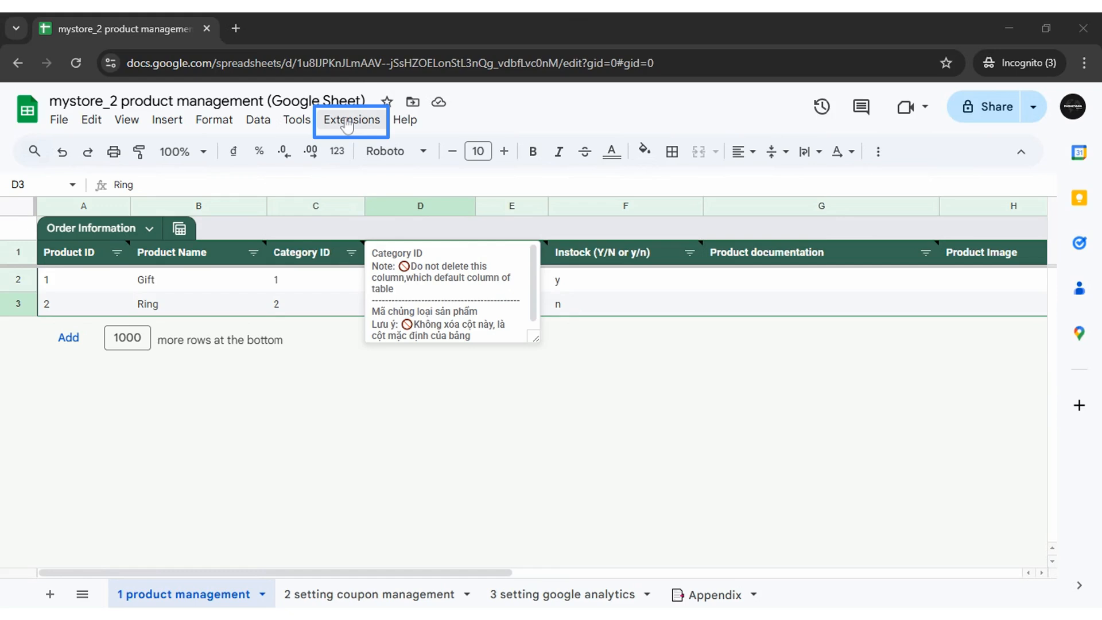
pyautogui.click(351, 120)
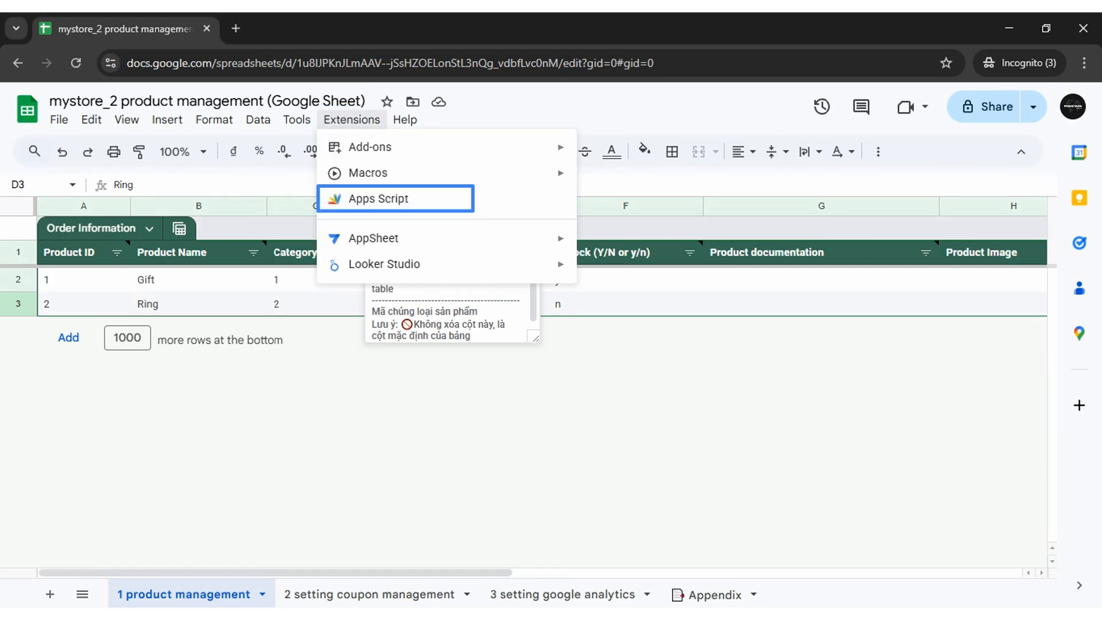
pyautogui.click(386, 201)
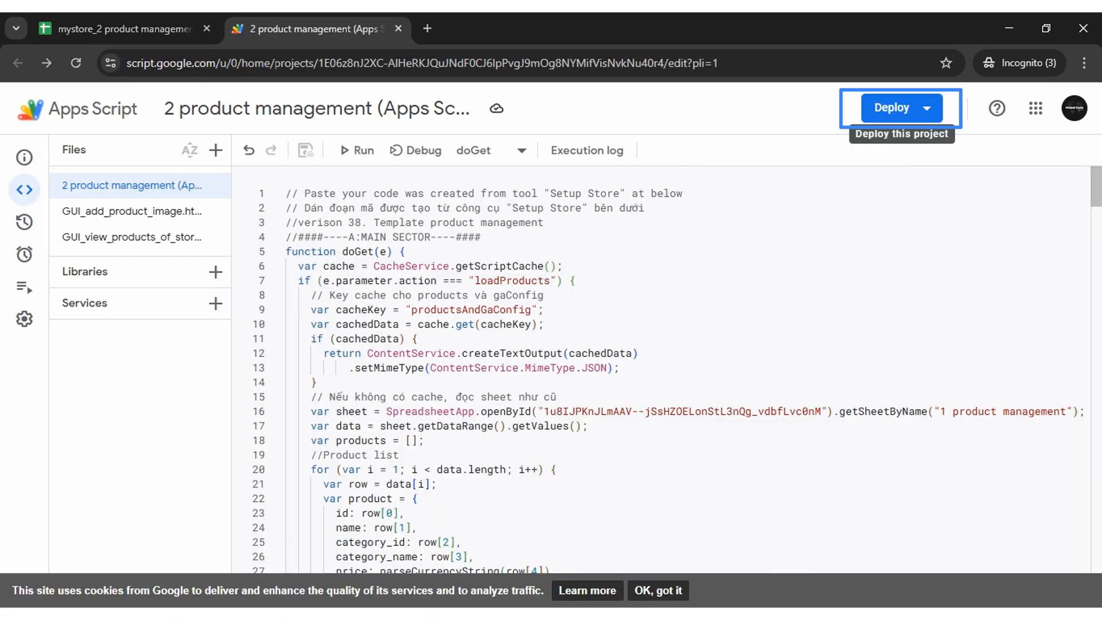
pyautogui.click(919, 116)
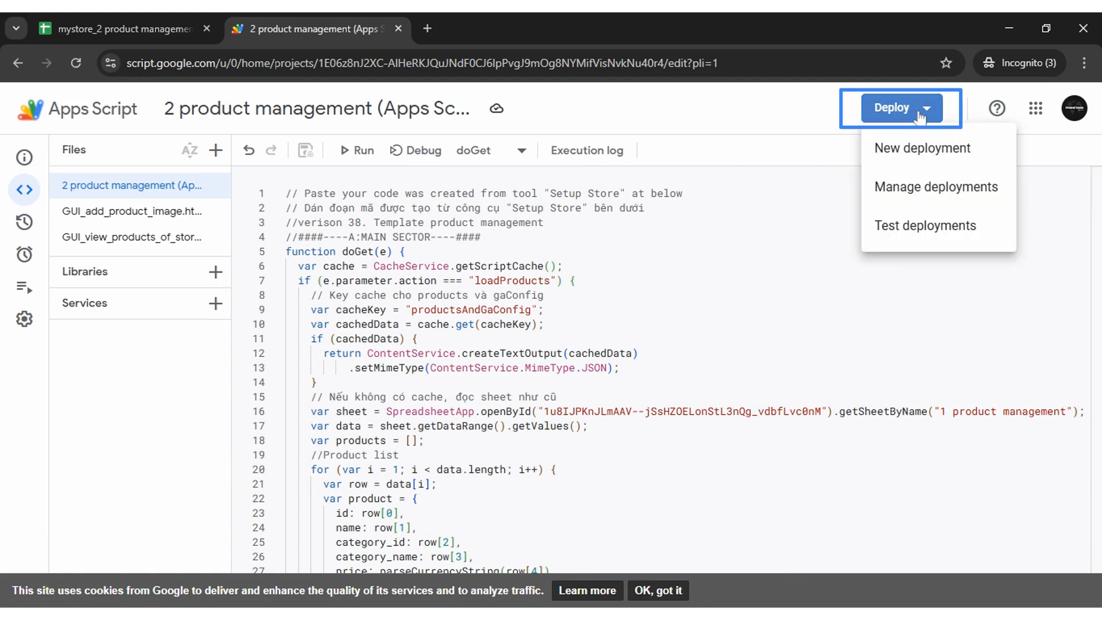
pyautogui.click(907, 195)
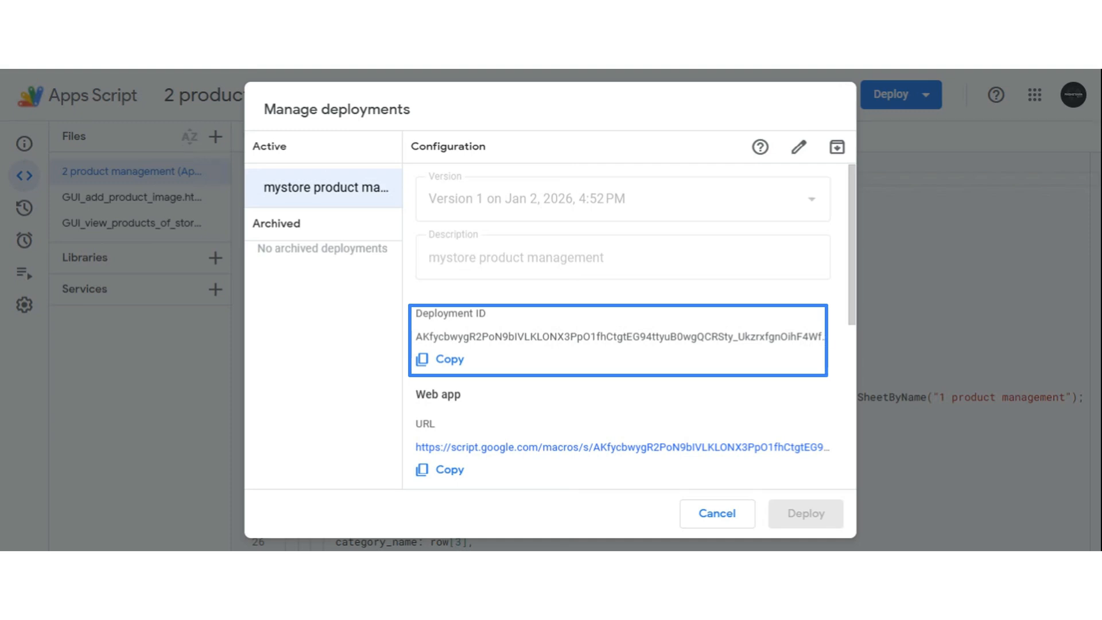
pyautogui.click(448, 362)
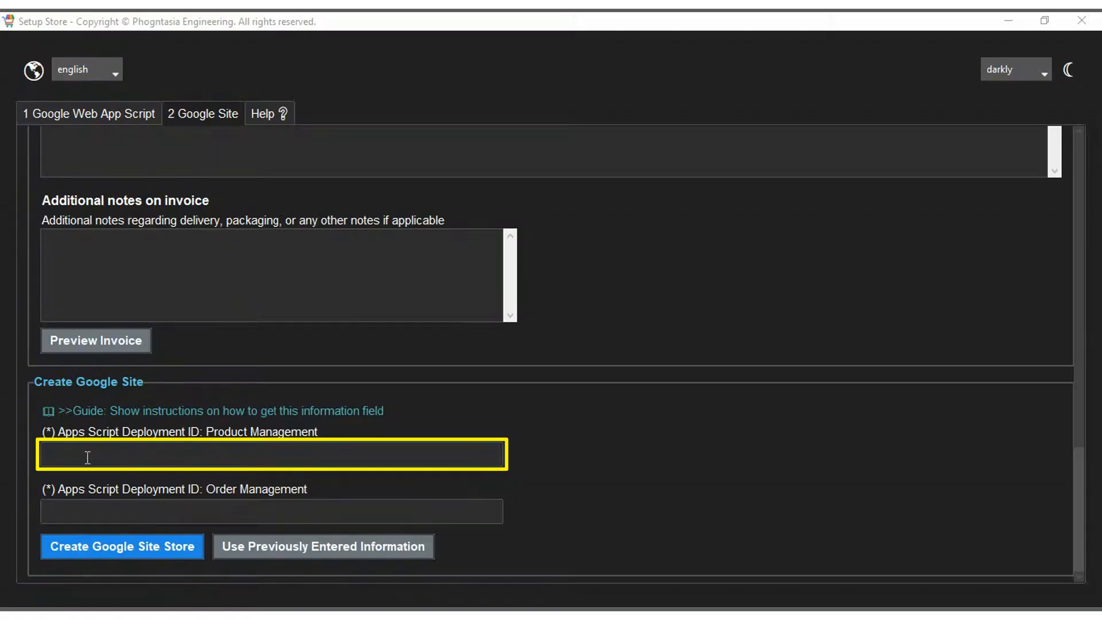
# - Paste the copied ID as the Product Management deployment ID in Setup Store, and close the script's deployment management dialog
pyautogui.click(87, 458)
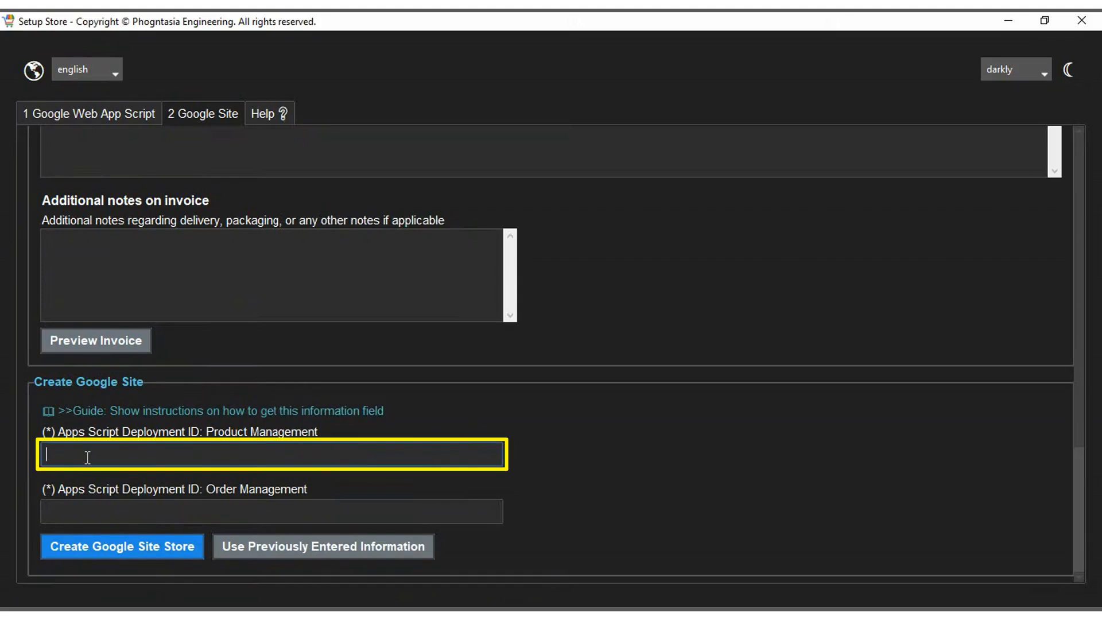
pyautogui.hotkey('ctrl', 'v')
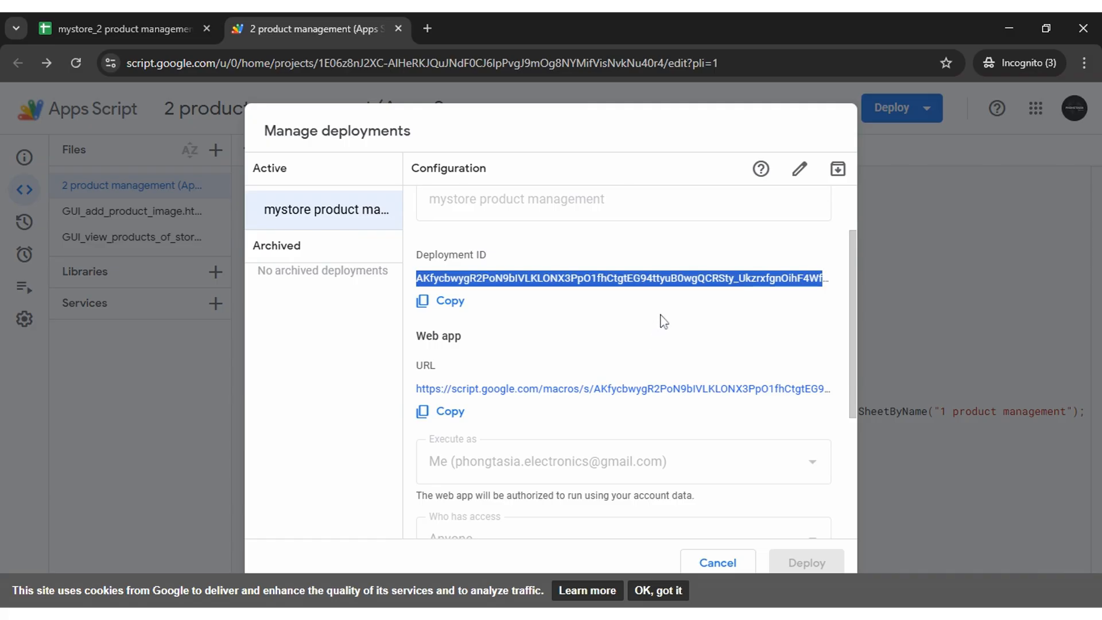
pyautogui.scroll(-3, 657, 320)
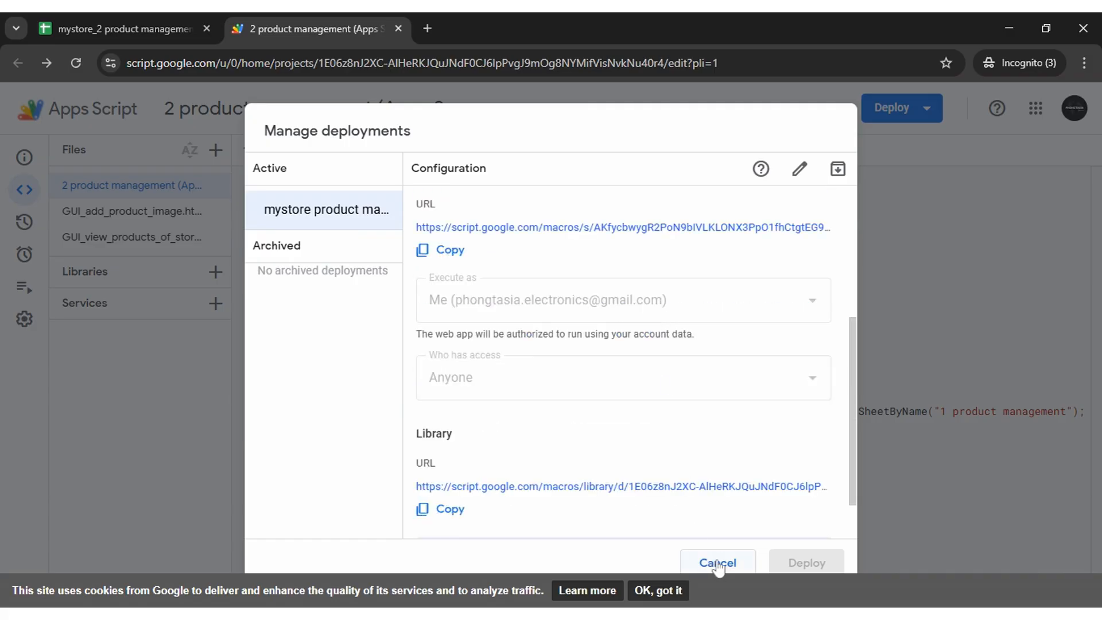
pyautogui.click(717, 563)
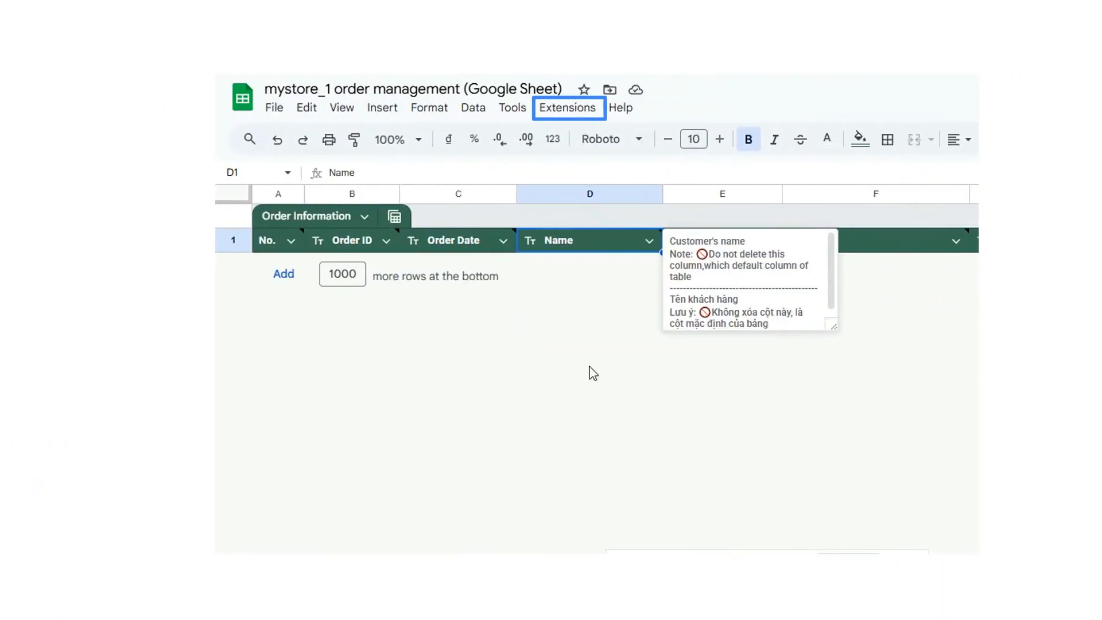
# - Open the Apps Script project of the mystore_1 order management sheet and copy the deployment ID of its active deployment
pyautogui.click(579, 109)
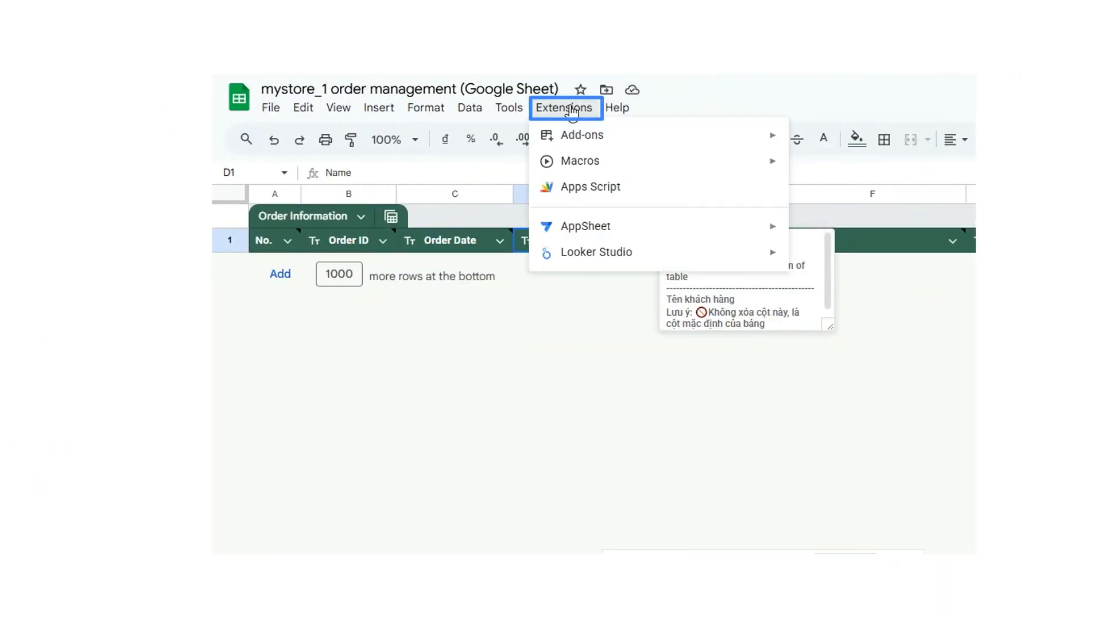
pyautogui.click(582, 193)
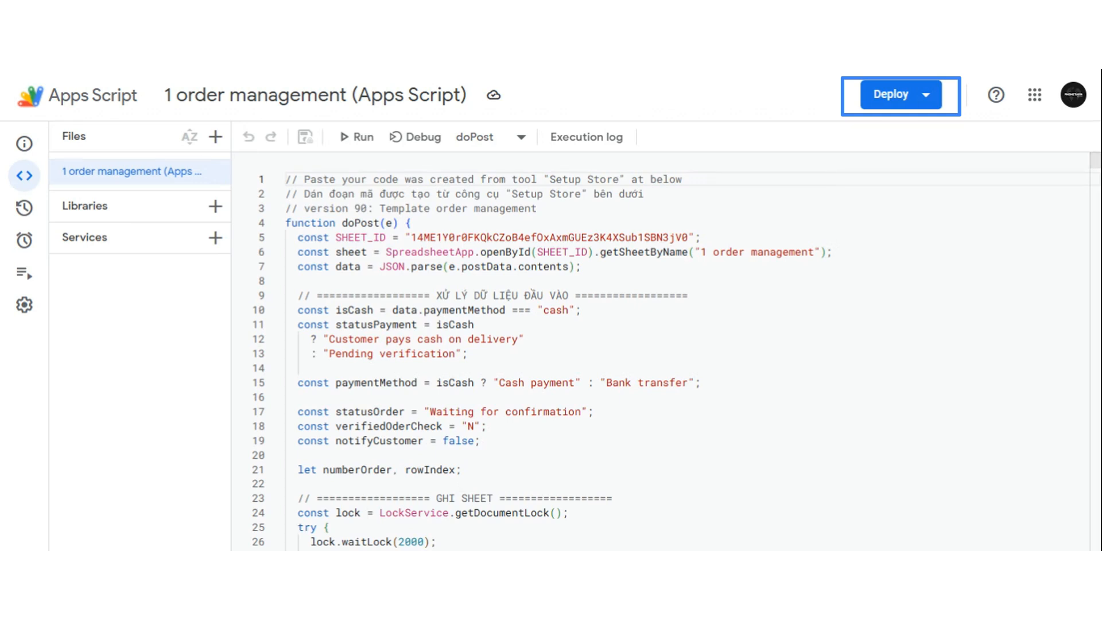
pyautogui.click(920, 101)
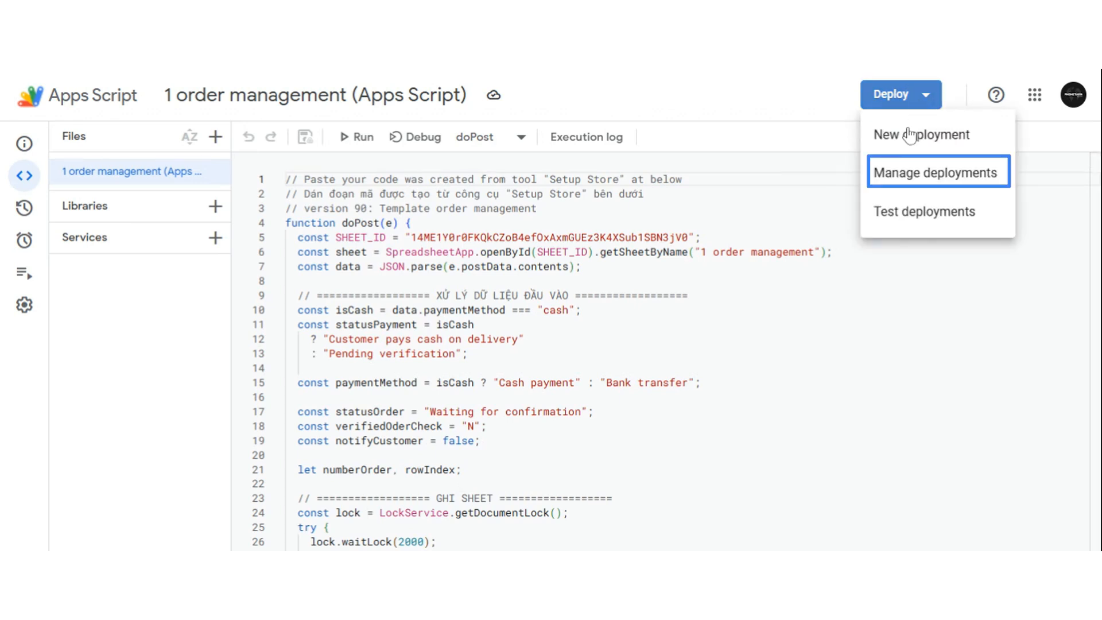
pyautogui.click(891, 176)
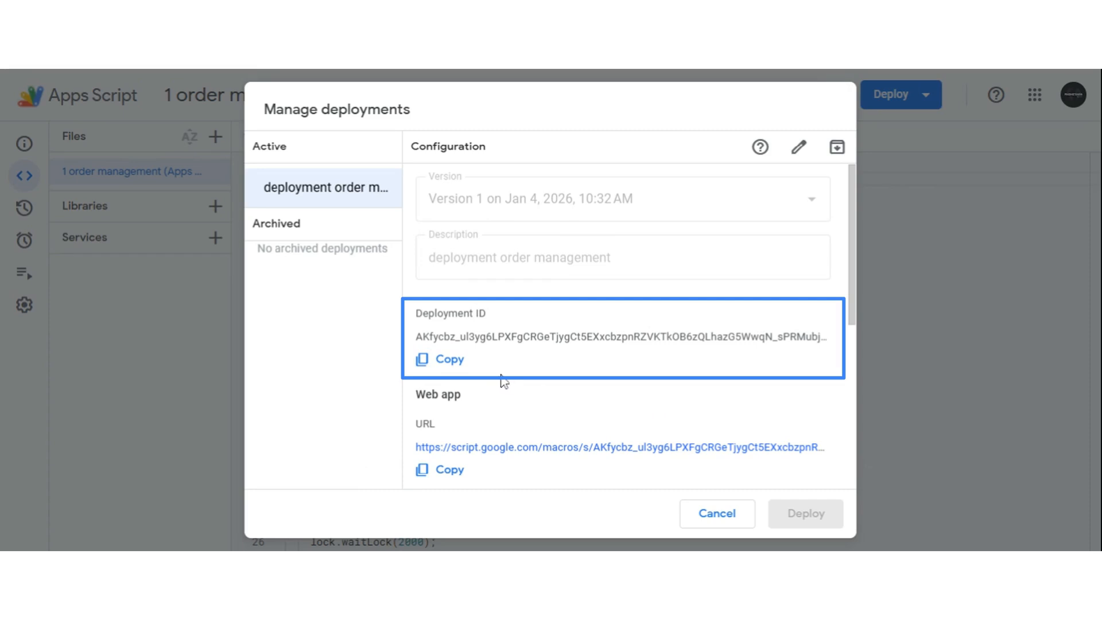
pyautogui.click(448, 364)
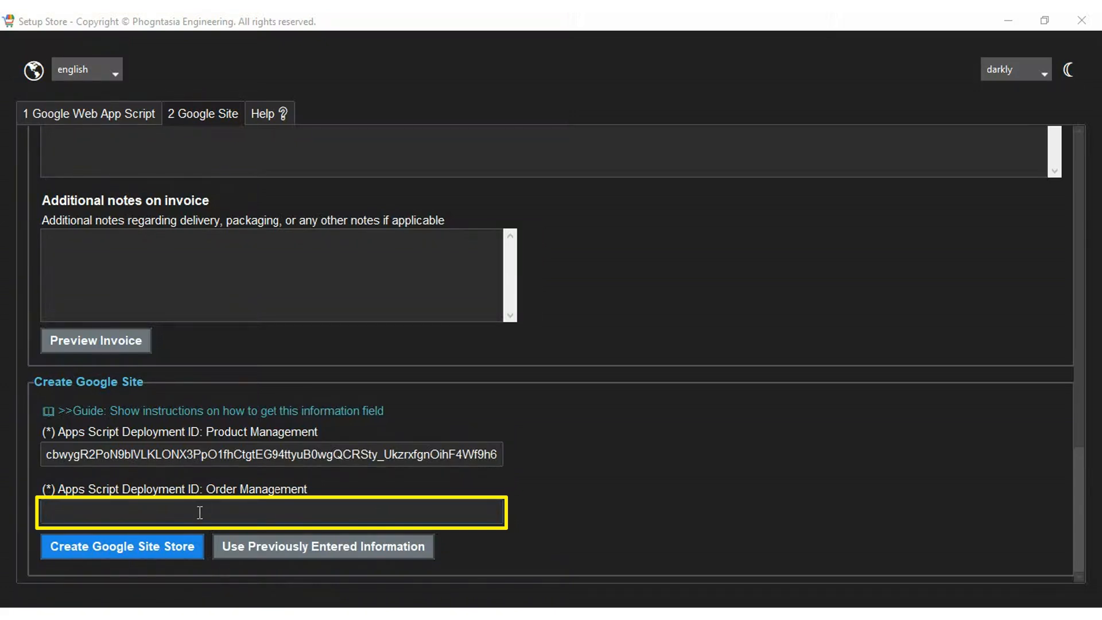
# - Paste the copied ID as the Order Management deployment ID in Setup Store
pyautogui.click(234, 512)
pyautogui.hotkey('alt', 'Tab')
pyautogui.click(281, 514)
pyautogui.hotkey('ctrl', 'v')
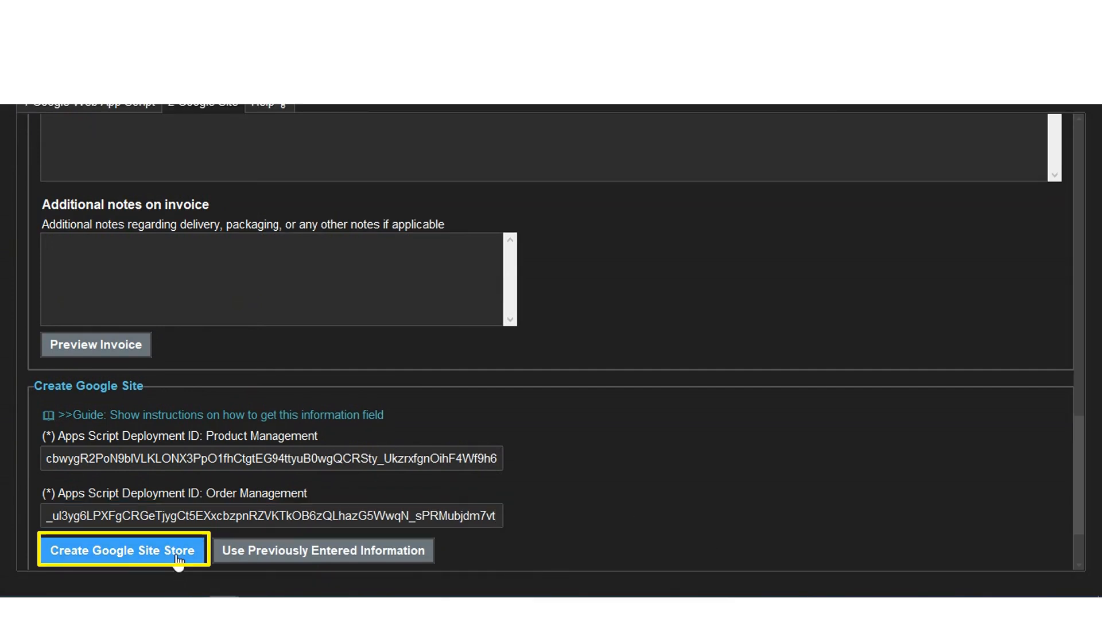
# - Generate the Google Site store file from the two deployment IDs and bring its result section into view
pyautogui.click(139, 551)
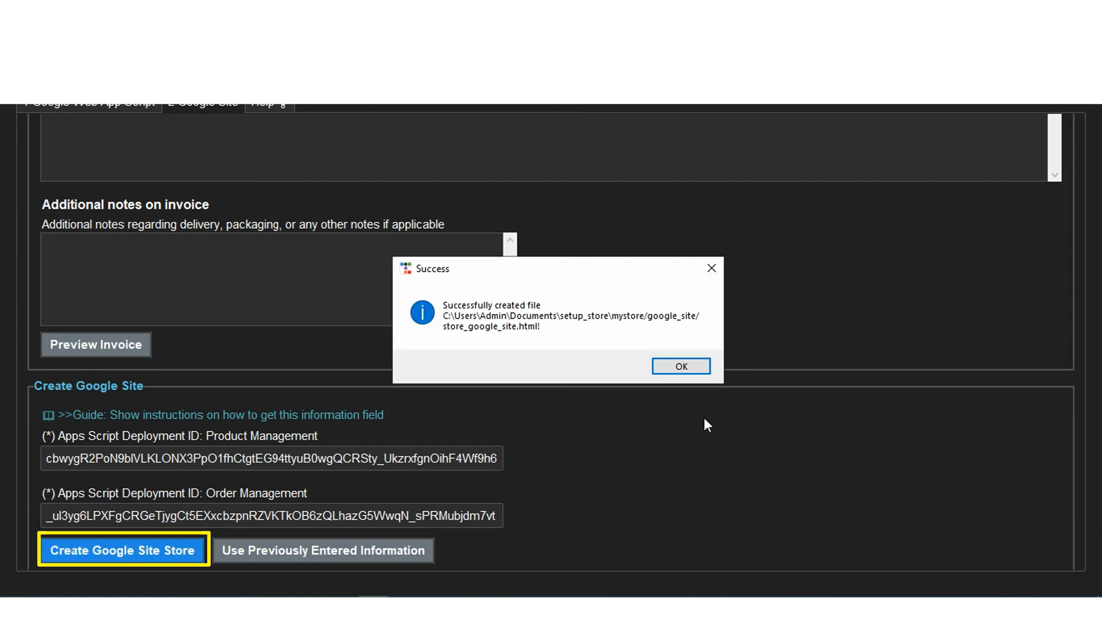
pyautogui.click(695, 375)
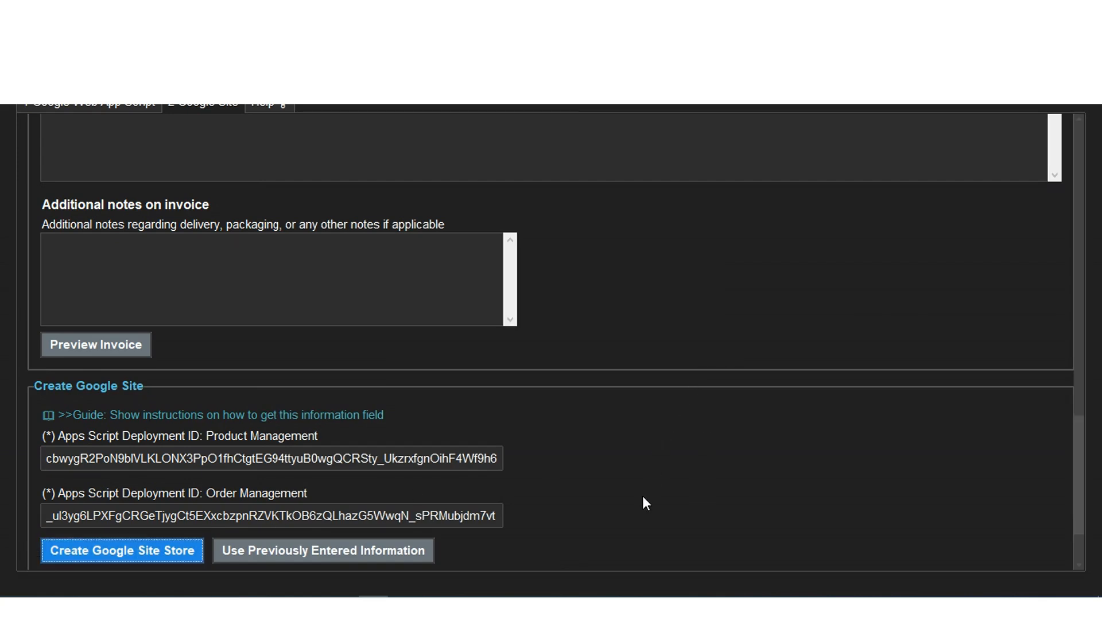
pyautogui.scroll(-3, 601, 459)
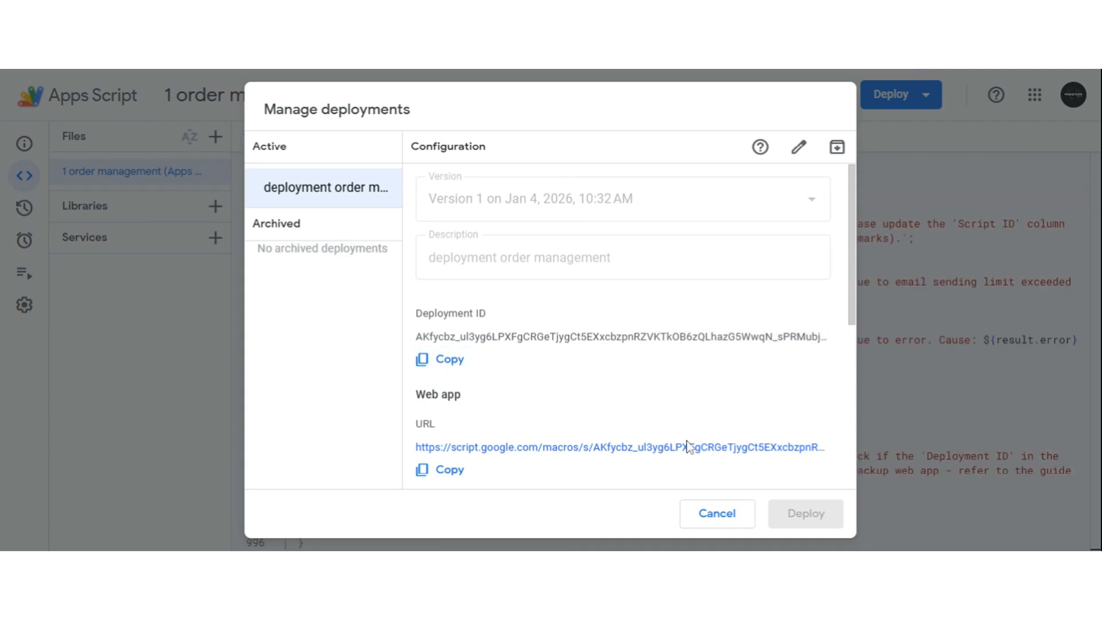
# - Close the order management deployments dialog and script project, and create a blank site in Google Sites
pyautogui.click(717, 518)
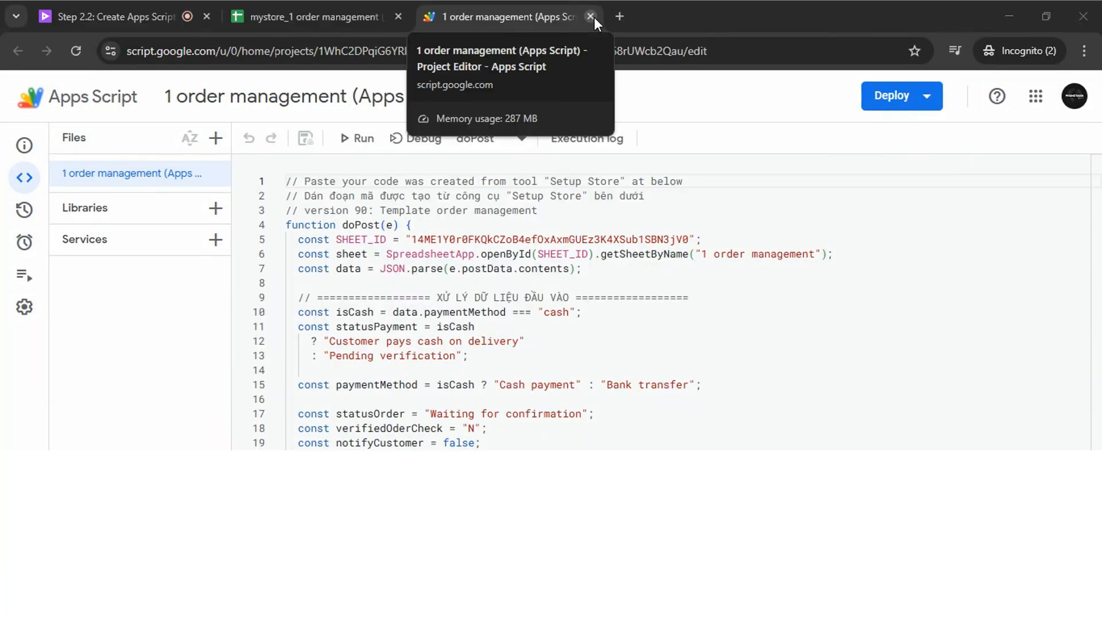
pyautogui.click(591, 17)
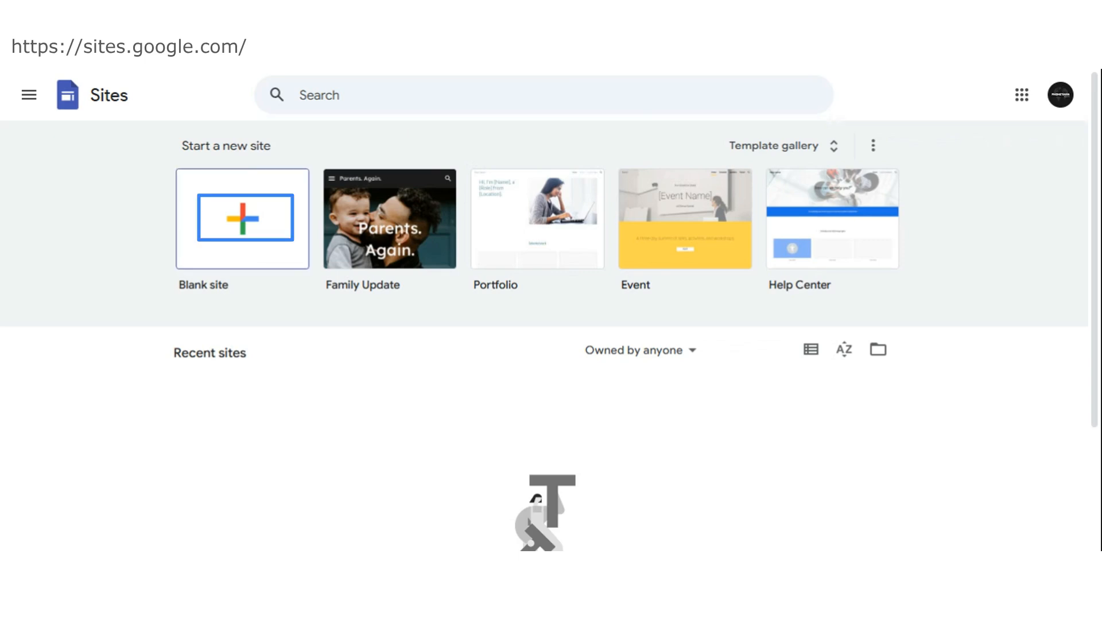
pyautogui.click(259, 238)
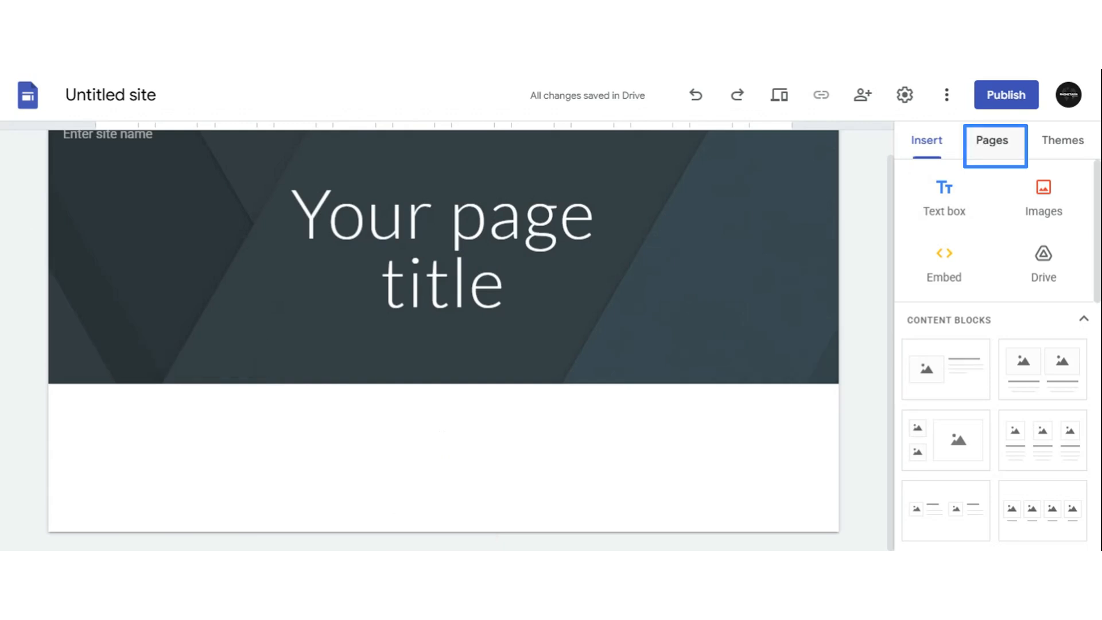
# - Add a new full page embed named mystore to the untitled site
pyautogui.click(984, 148)
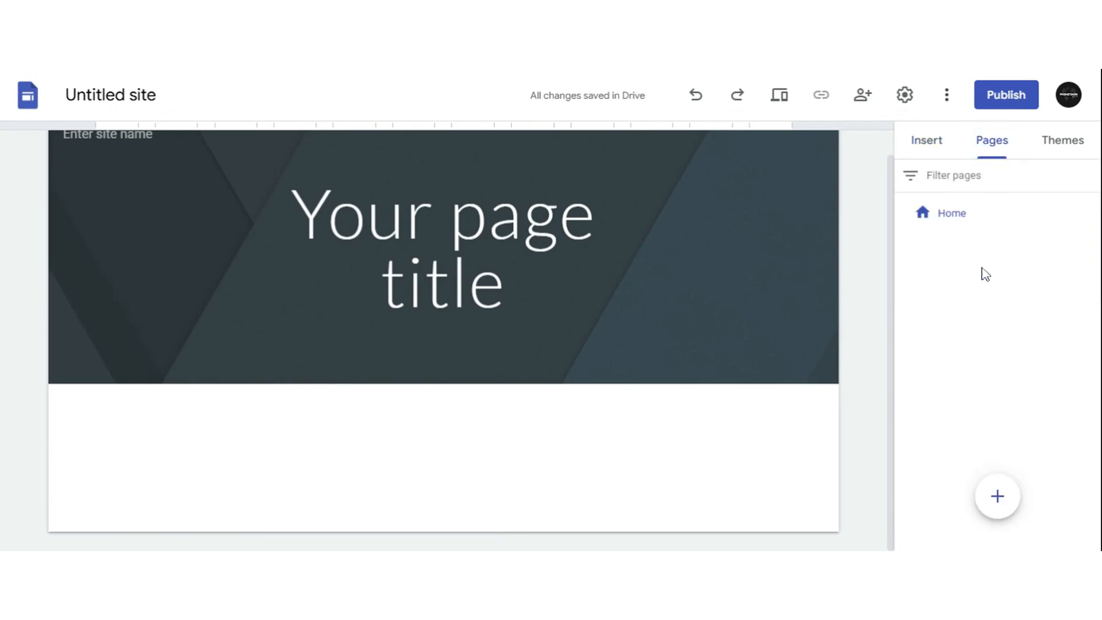
pyautogui.moveTo(996, 500)
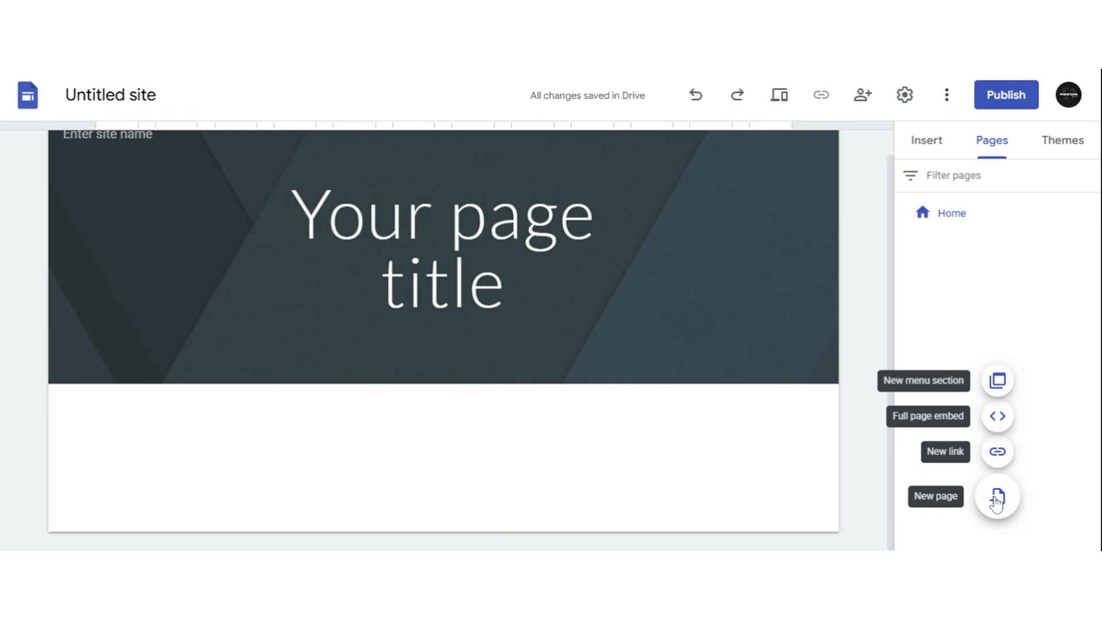
pyautogui.click(998, 421)
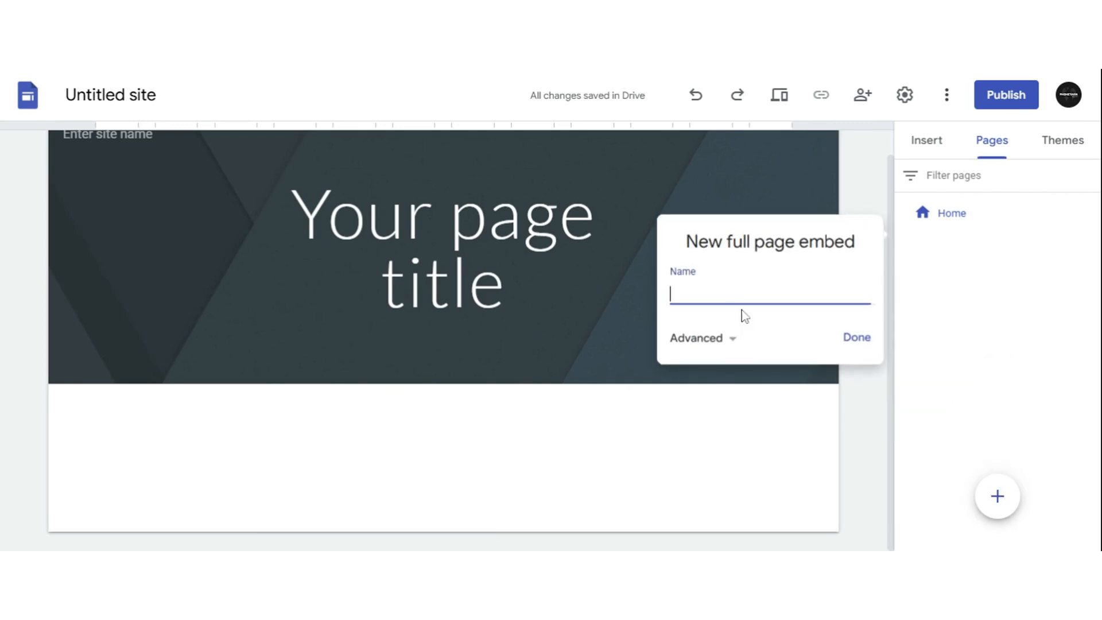
pyautogui.write('mystore')
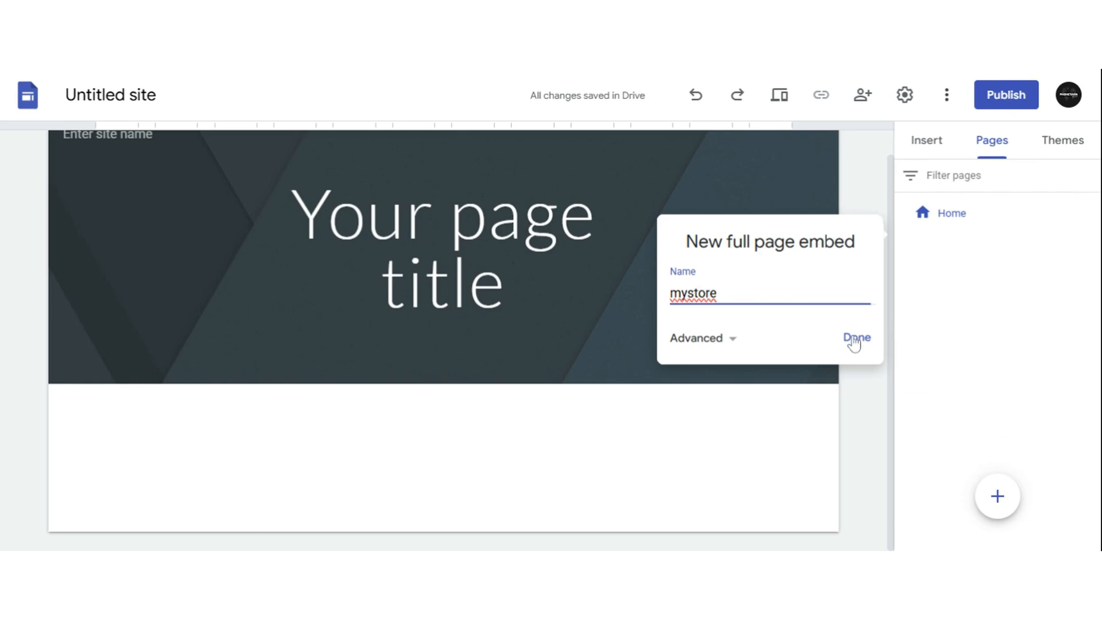
pyautogui.click(855, 339)
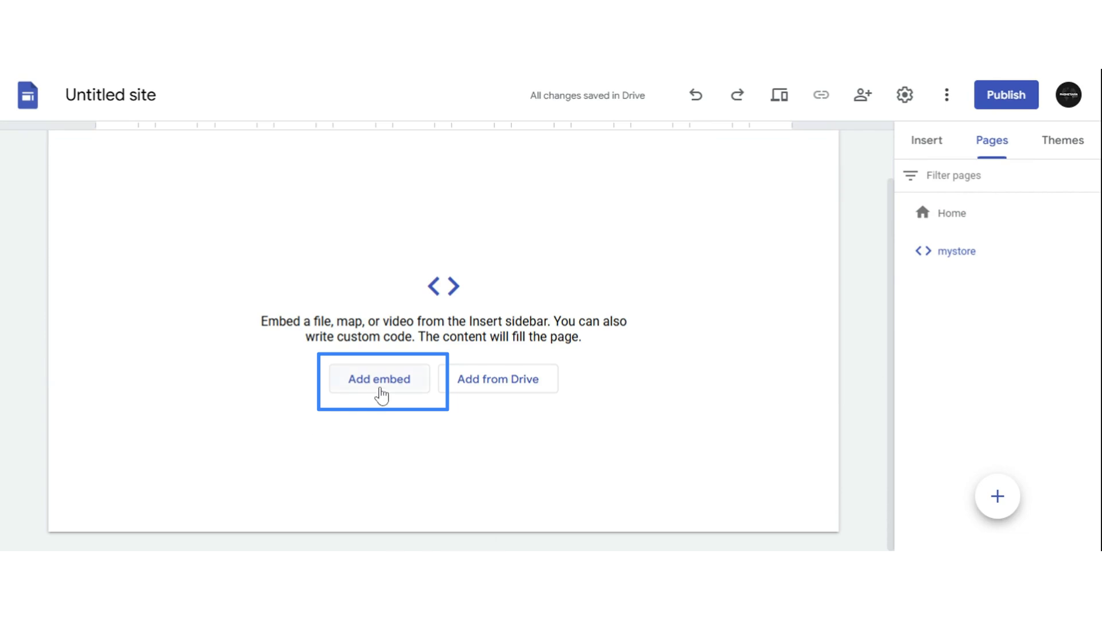
# - Start an embed by code on the mystore page and copy the code of store_google_site.html from Setup Store
pyautogui.click(379, 379)
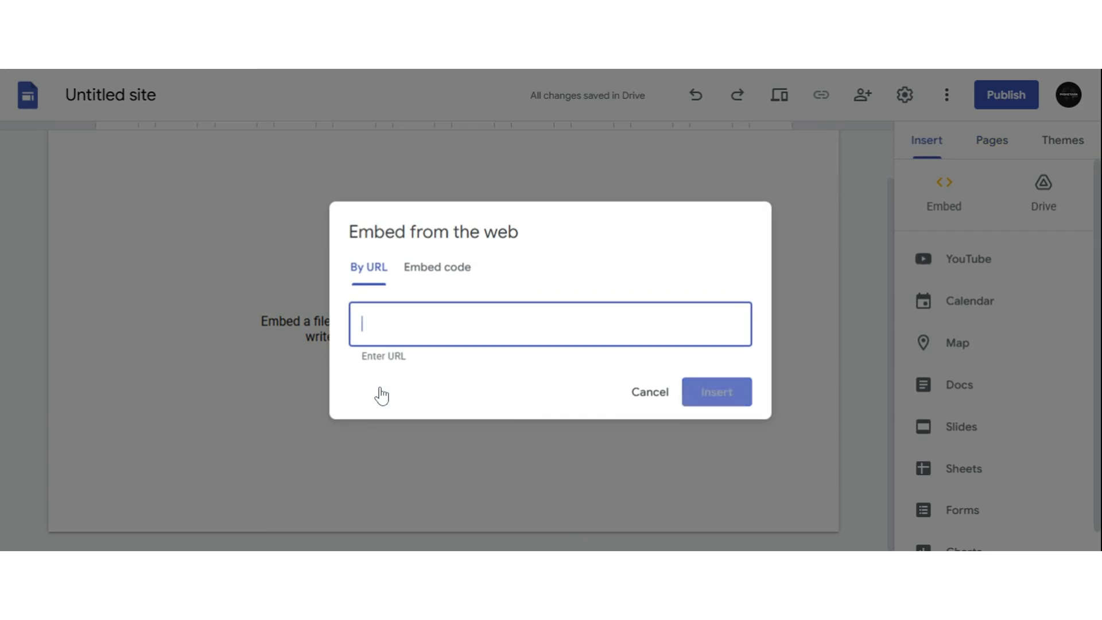
pyautogui.click(448, 279)
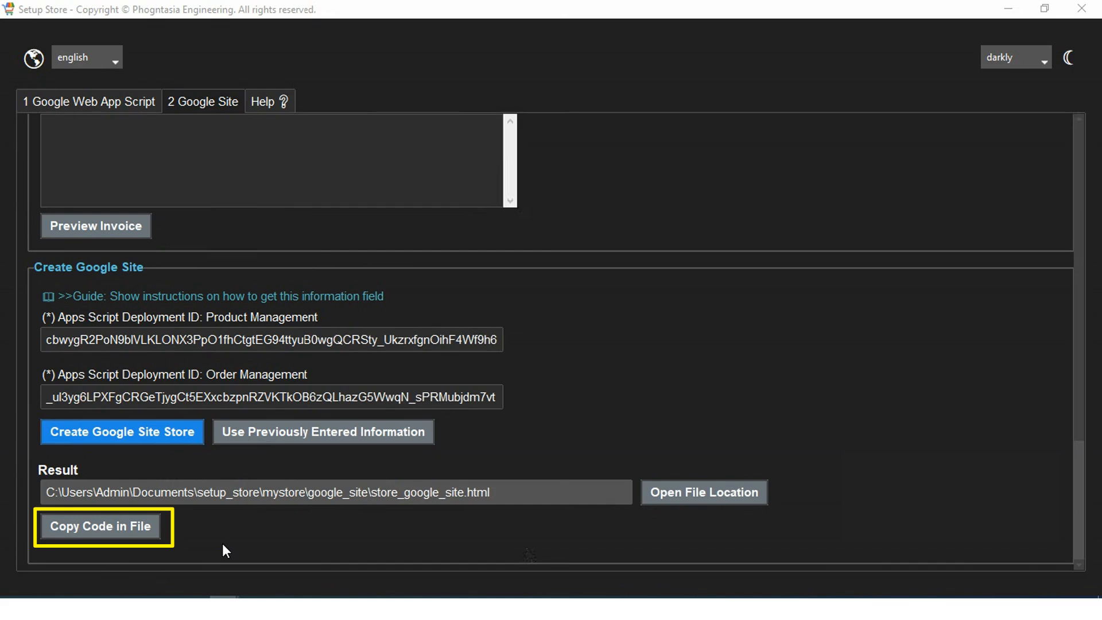
pyautogui.click(136, 530)
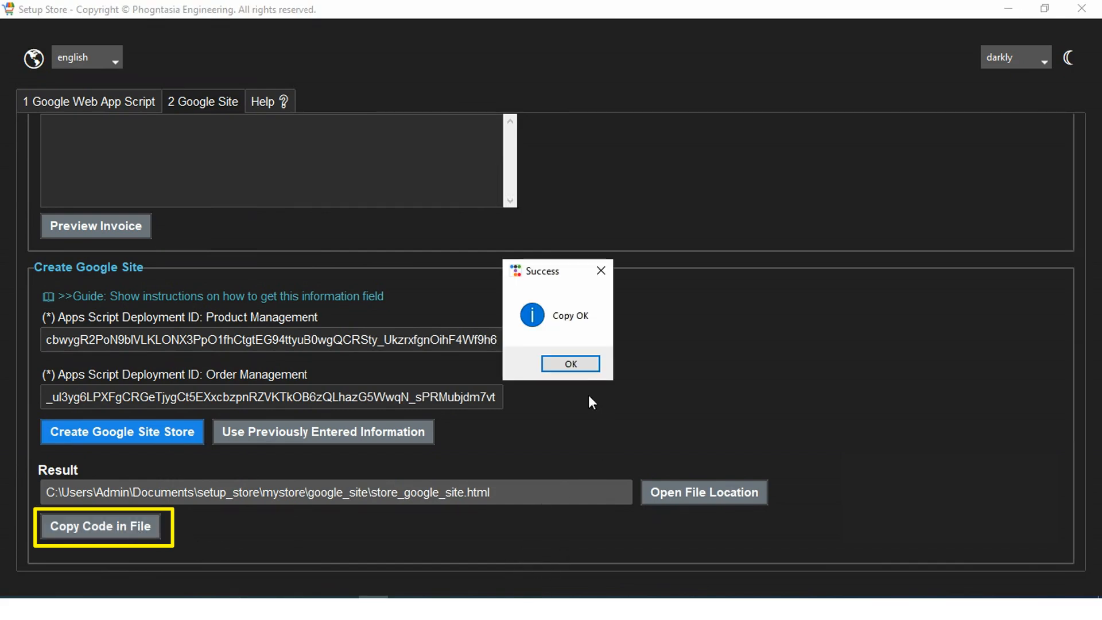
pyautogui.click(580, 367)
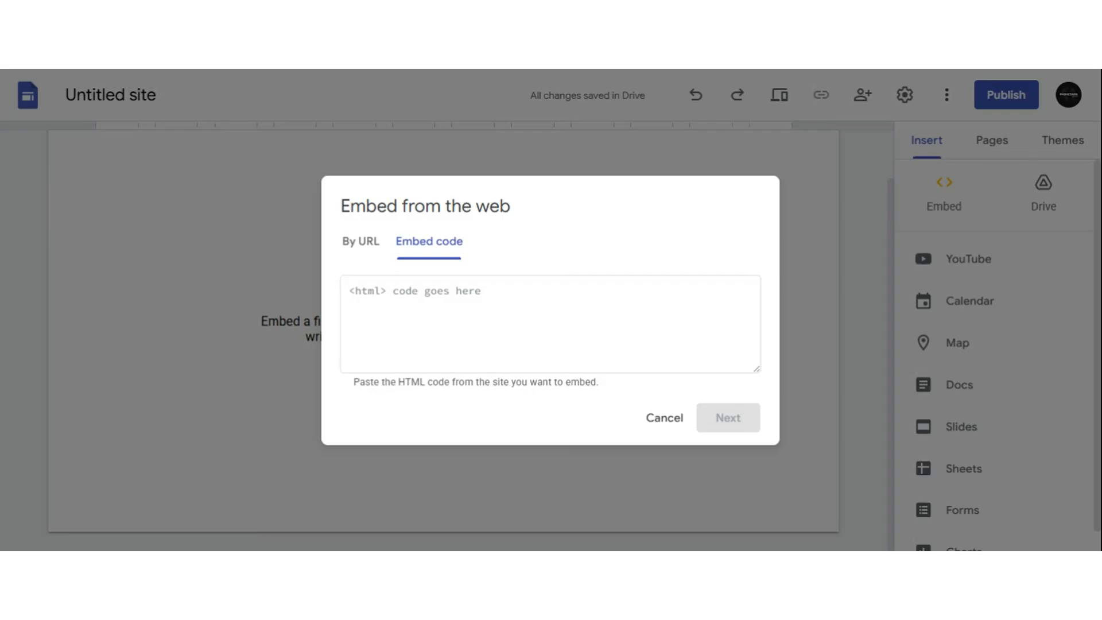
# - Paste the store's HTML code into the embed dialog in Google Sites and insert it on the mystore page
pyautogui.click(550, 324)
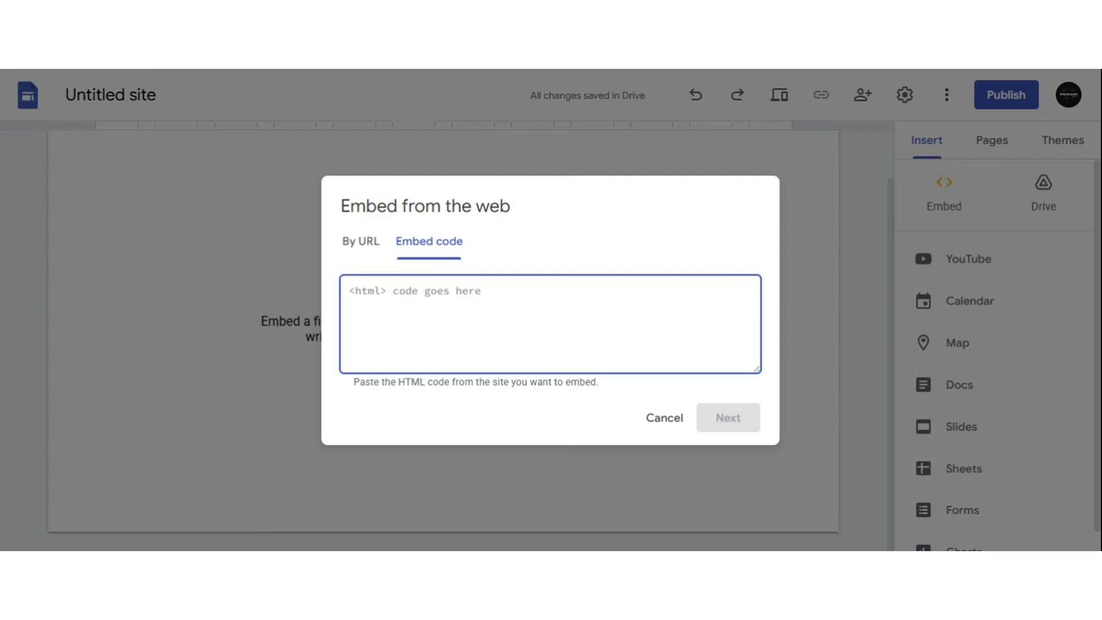
pyautogui.hotkey('ctrl', 'v')
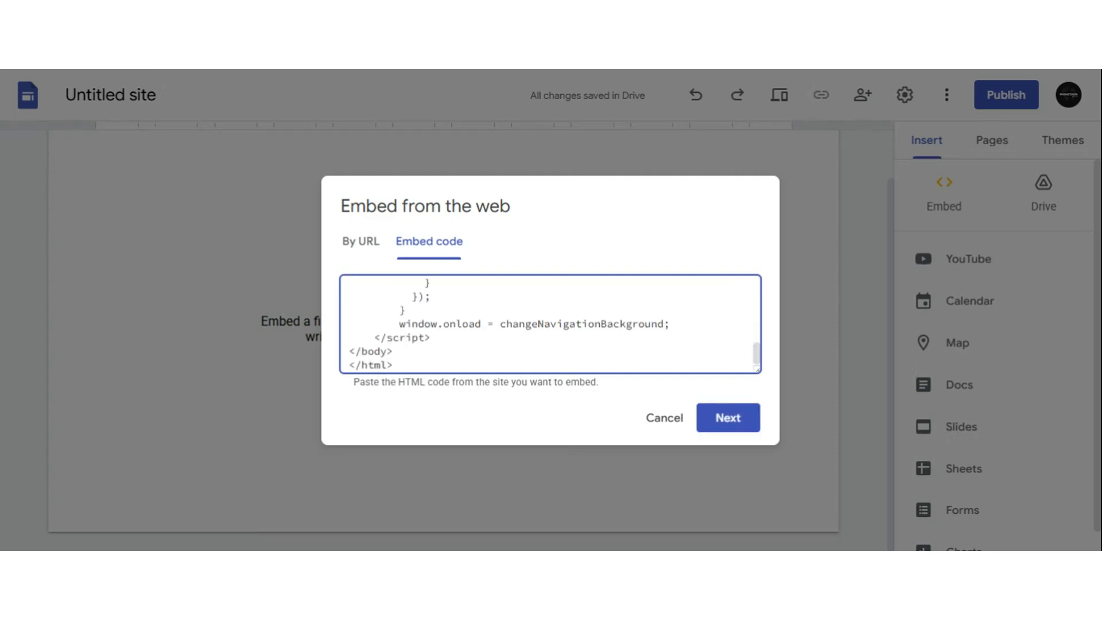
pyautogui.click(734, 432)
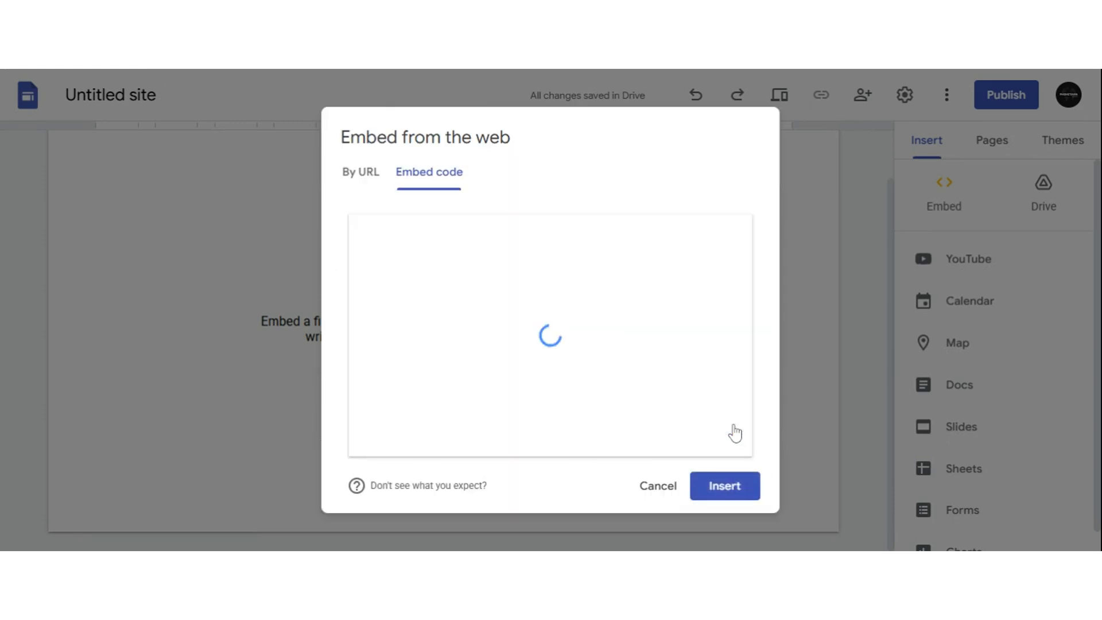
pyautogui.click(726, 493)
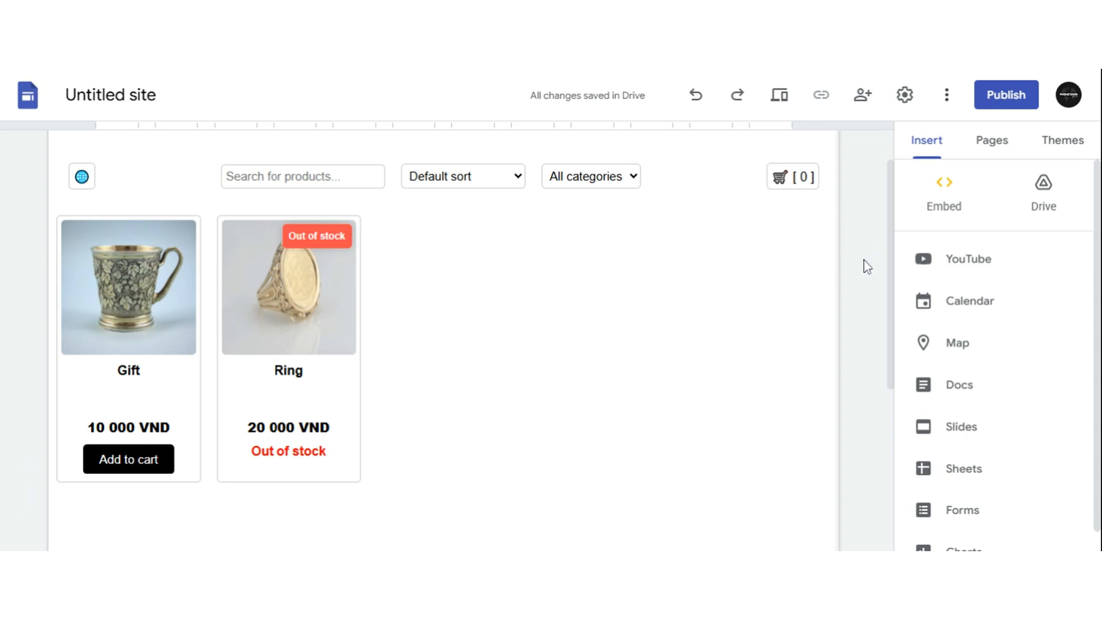
# - Publish the untitled site to the web with the web address mystore-vietnam-123
pyautogui.click(1005, 104)
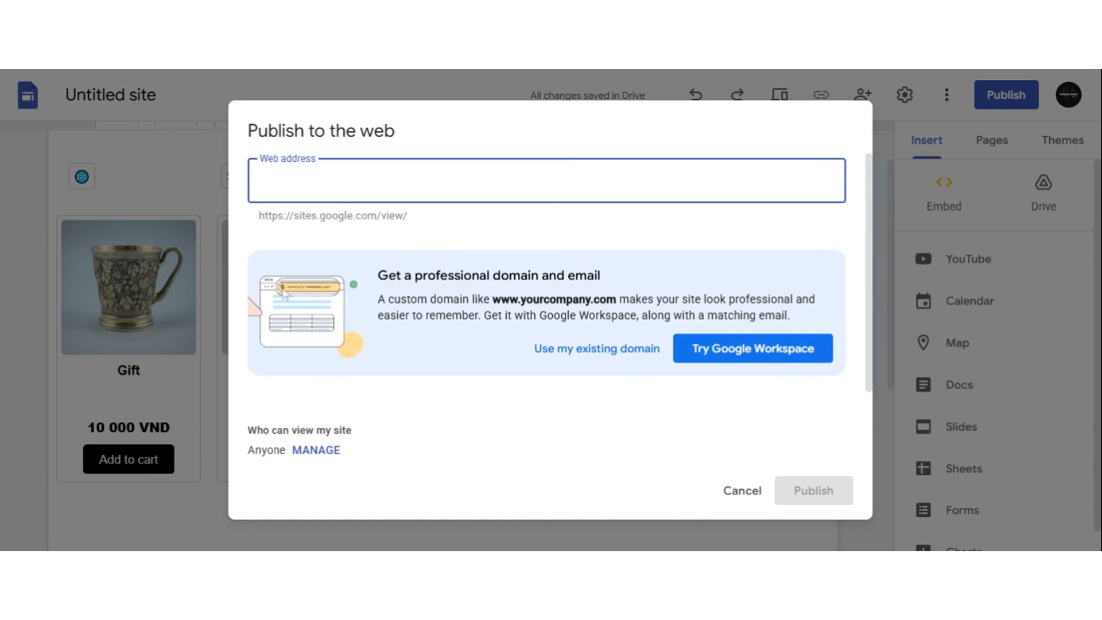
pyautogui.write('mystore-vietnam-123')
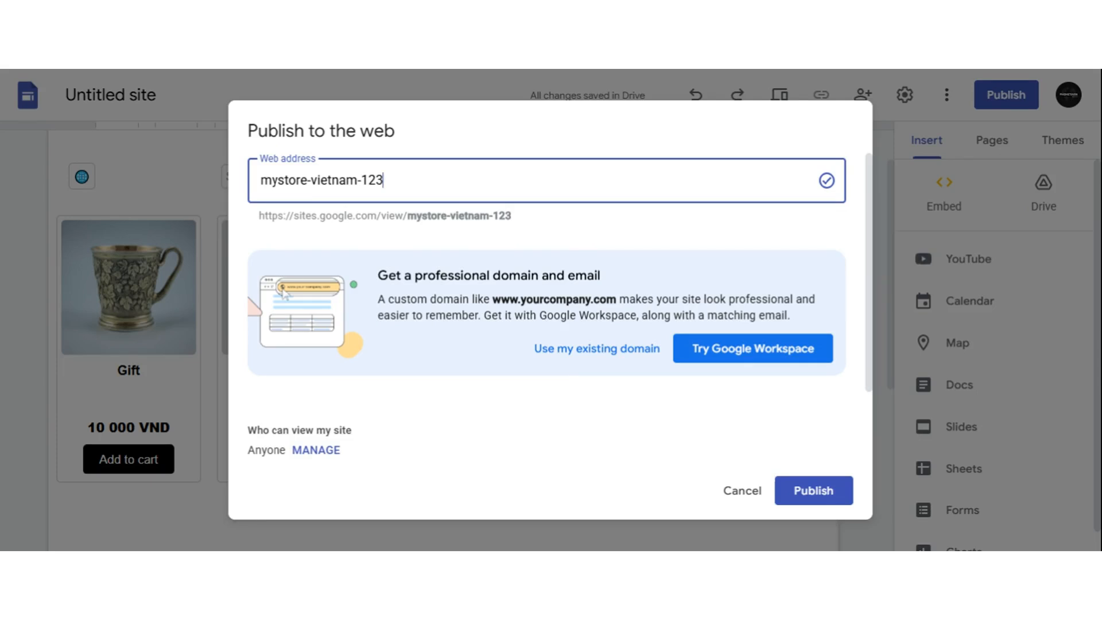
pyautogui.hotkey('shift', 'End')
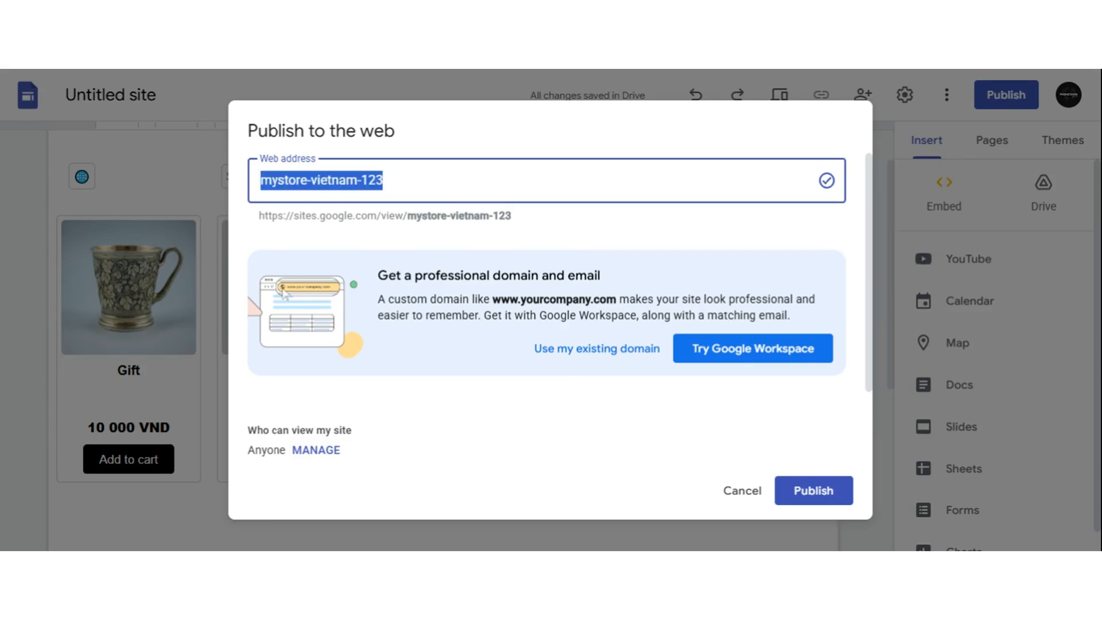
pyautogui.press('End')
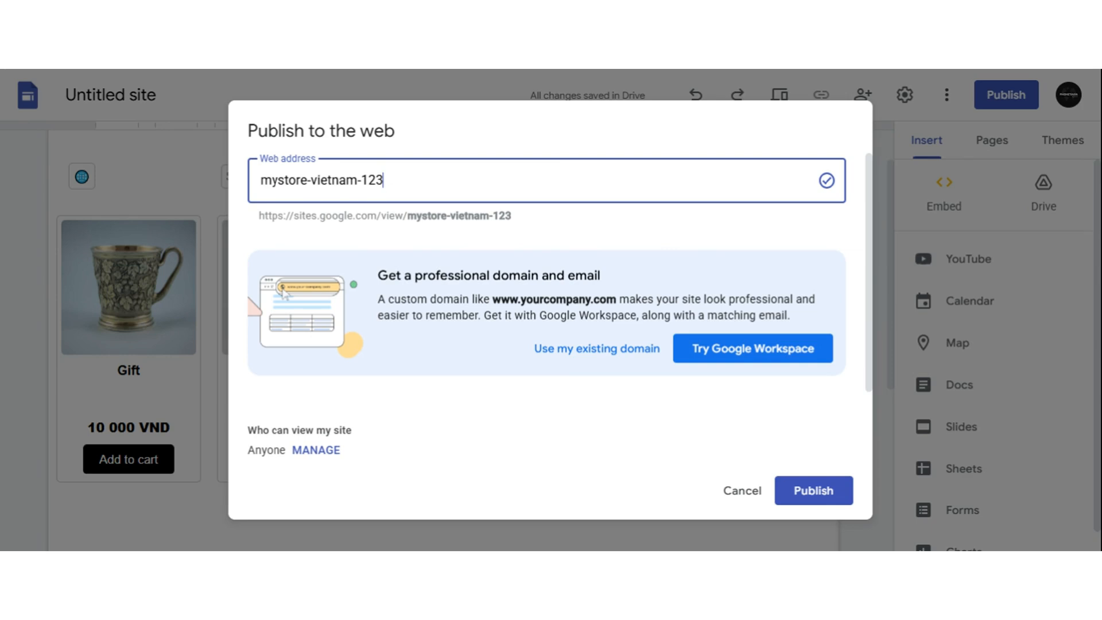
pyautogui.click(847, 499)
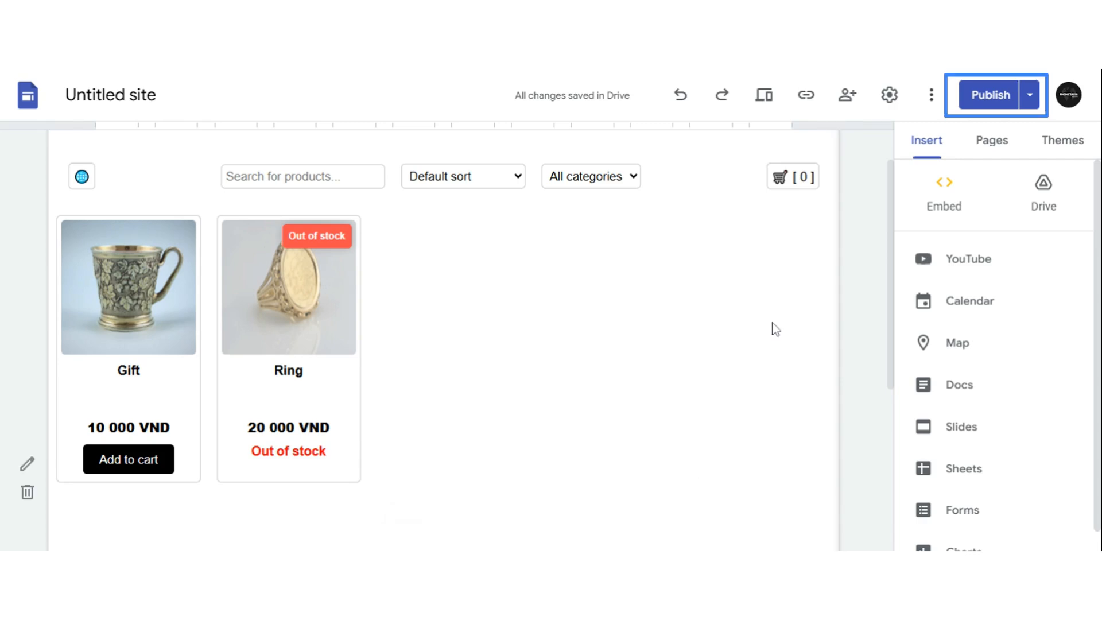
# - View the published site and check its Home and mystore pages
pyautogui.click(1030, 99)
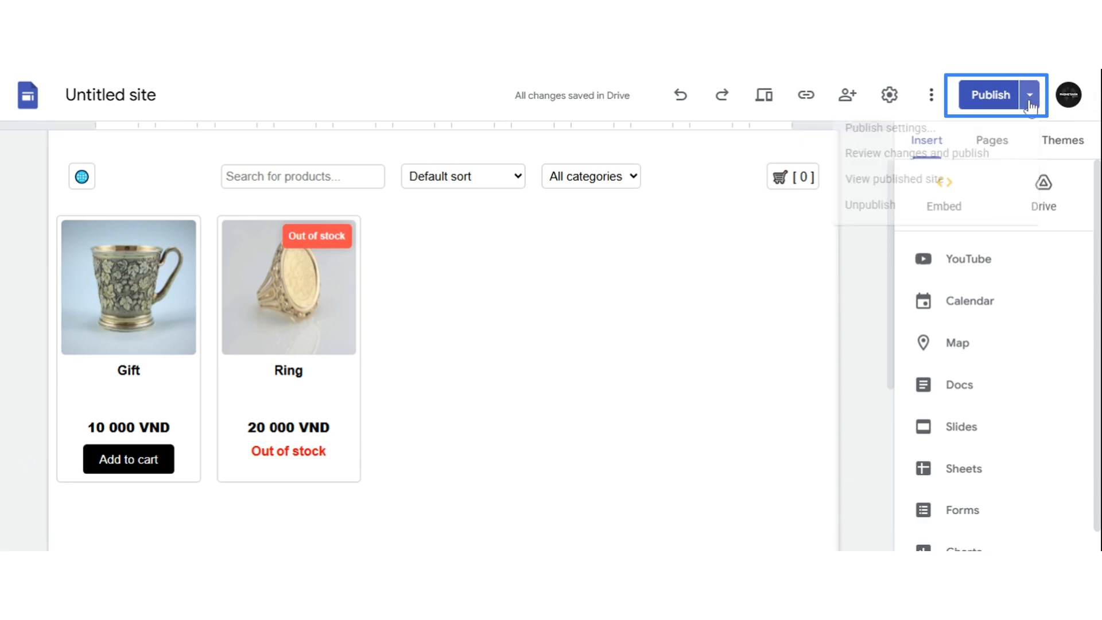
pyautogui.click(1030, 99)
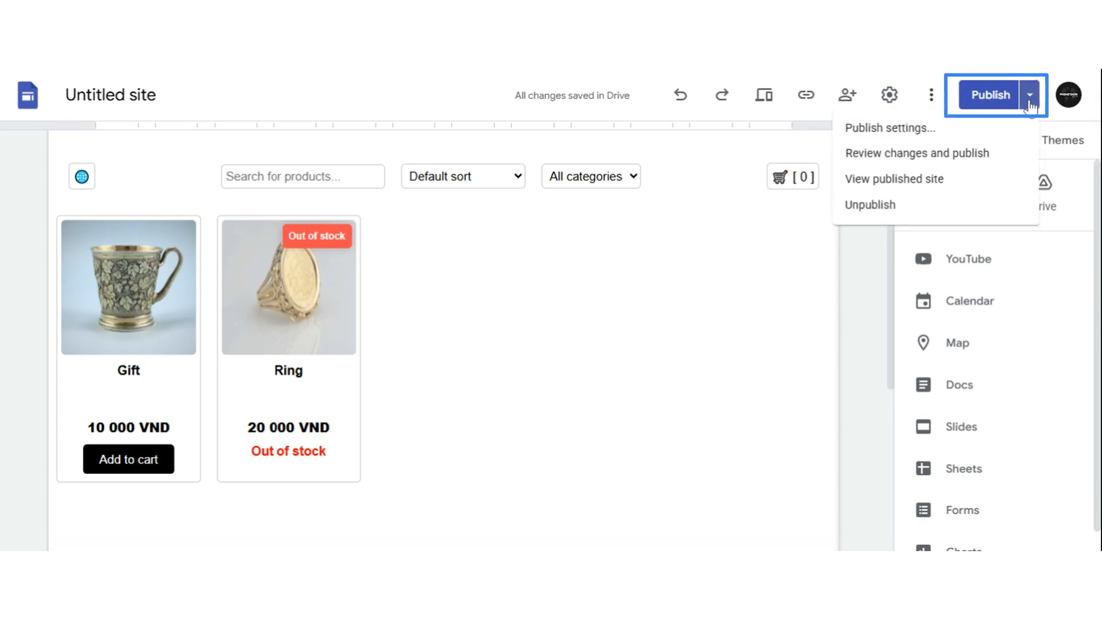
pyautogui.click(914, 182)
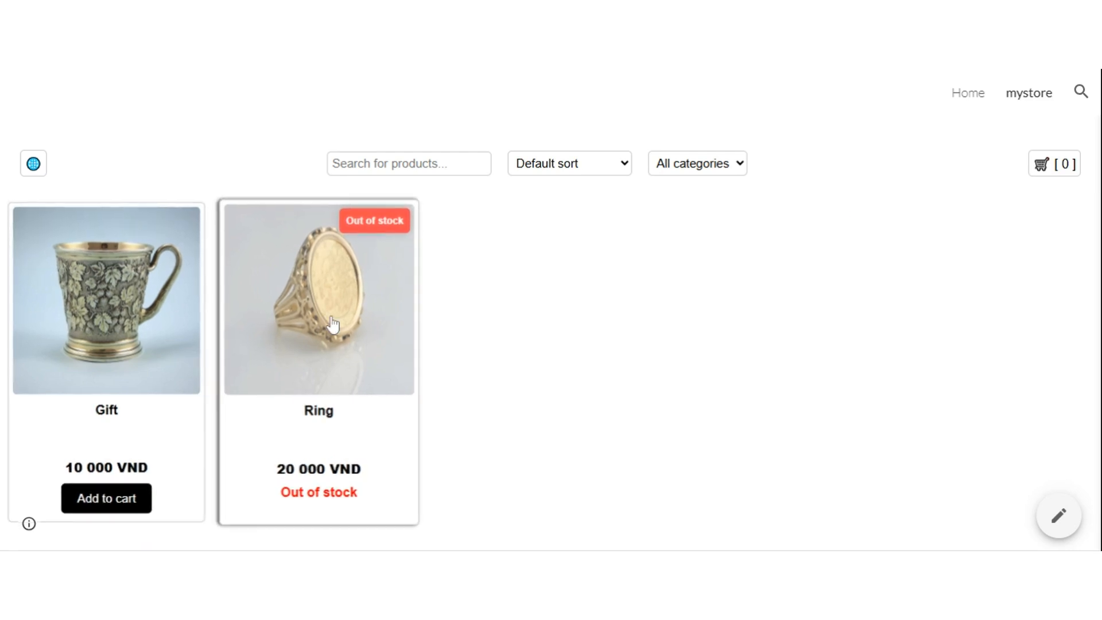
pyautogui.click(975, 97)
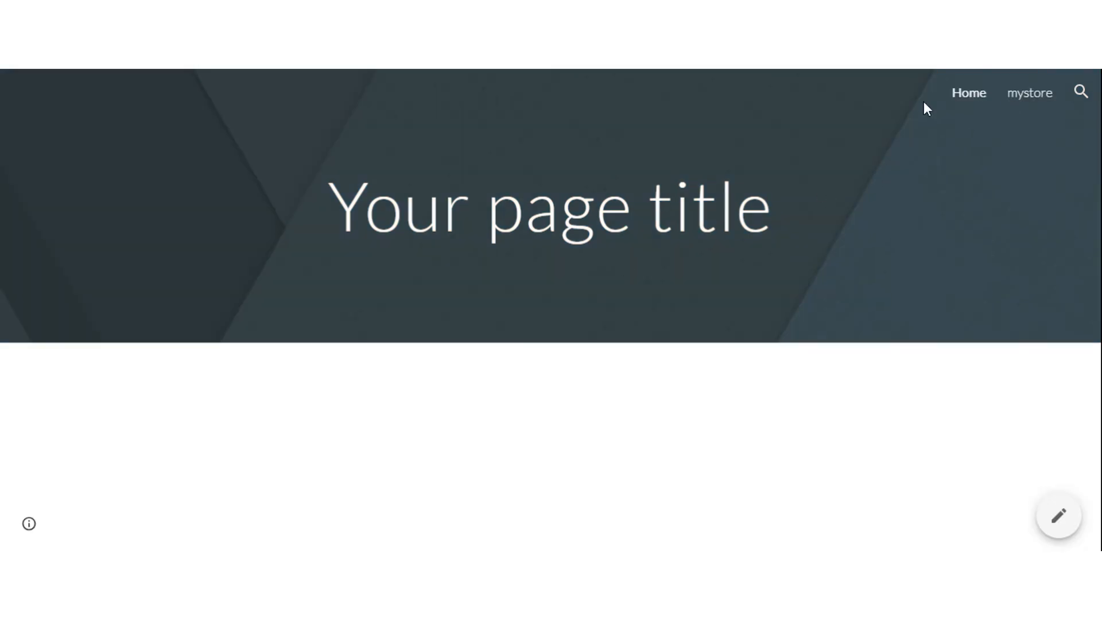
pyautogui.click(1030, 98)
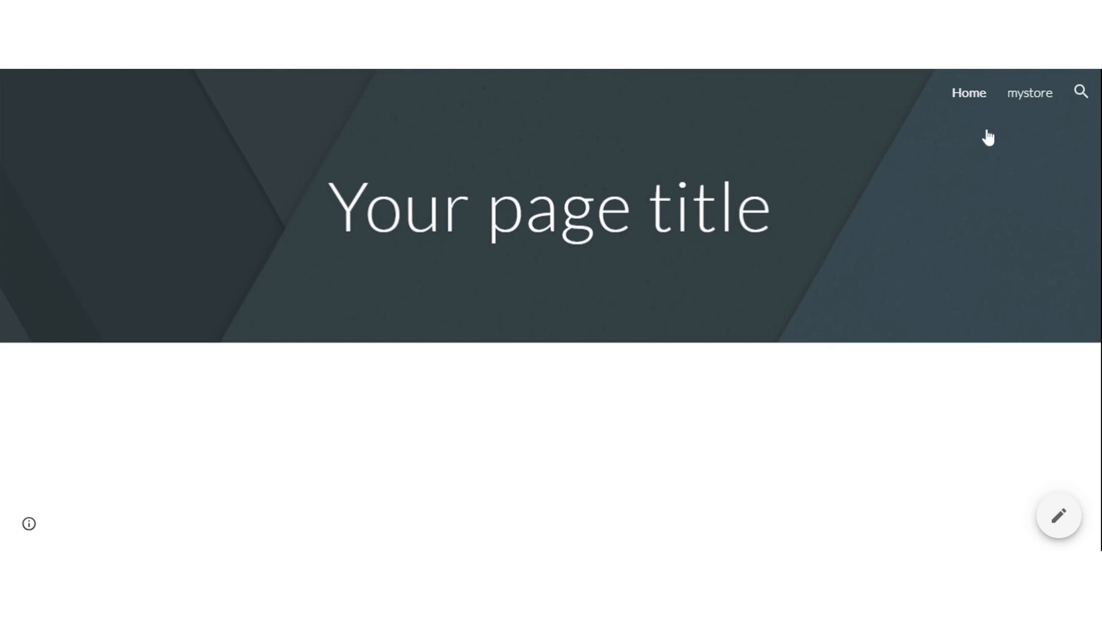